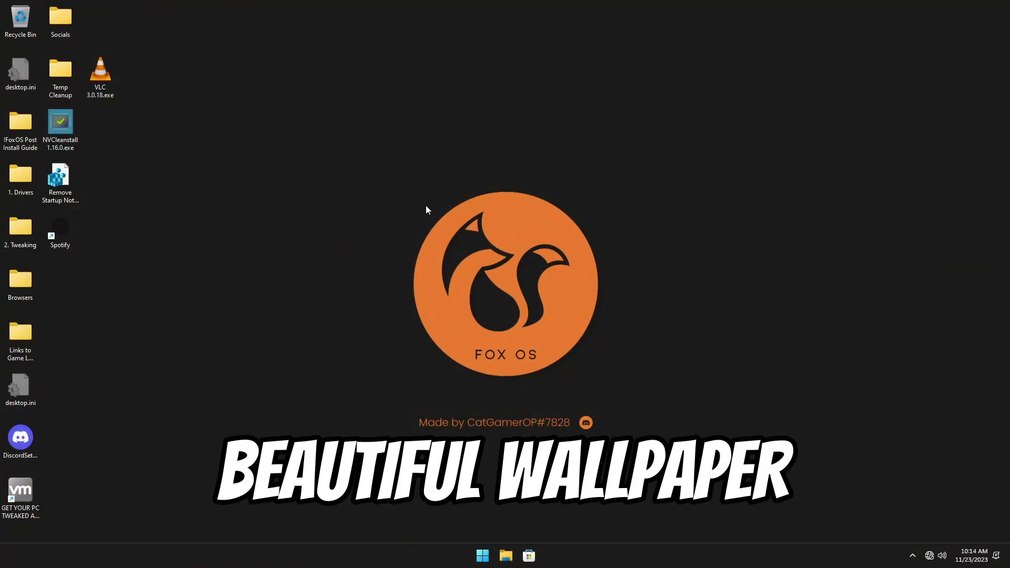
View the Start menu's pinned and recommended items and the contents of the !FoxOS Post Install Guide desktop folder, closing each
left_click(481, 555)
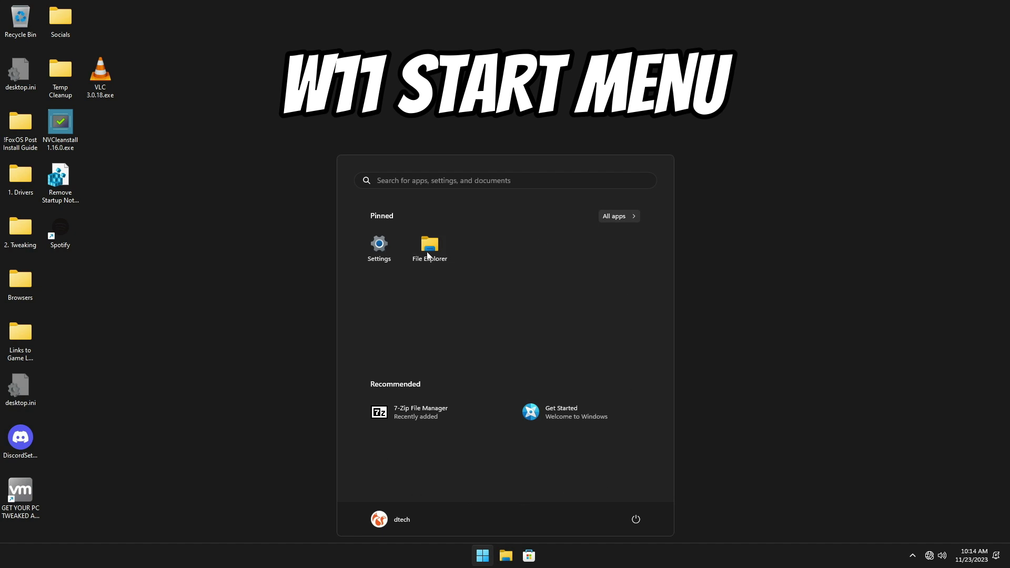
left_click(790, 329)
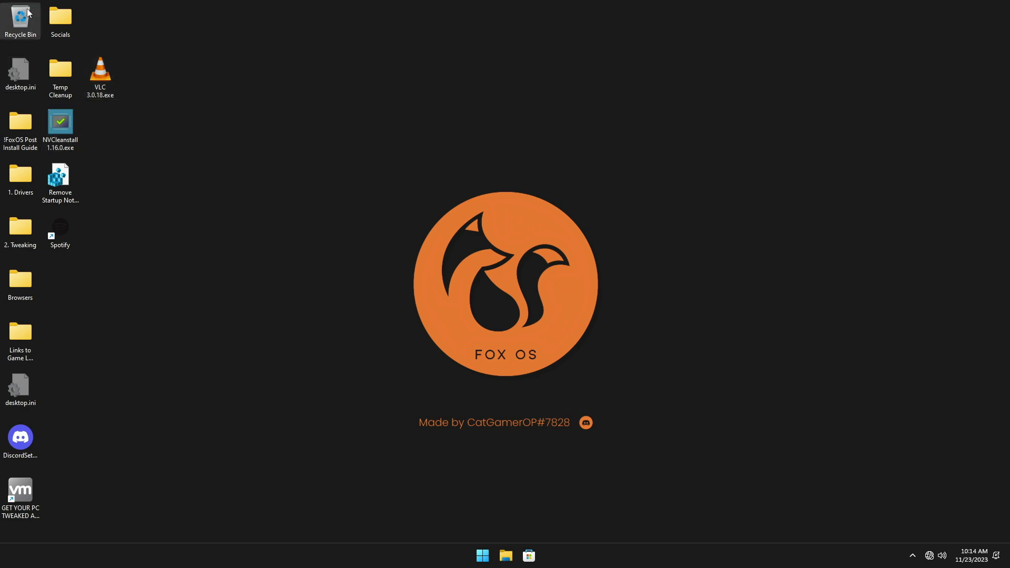
double_click(23, 132)
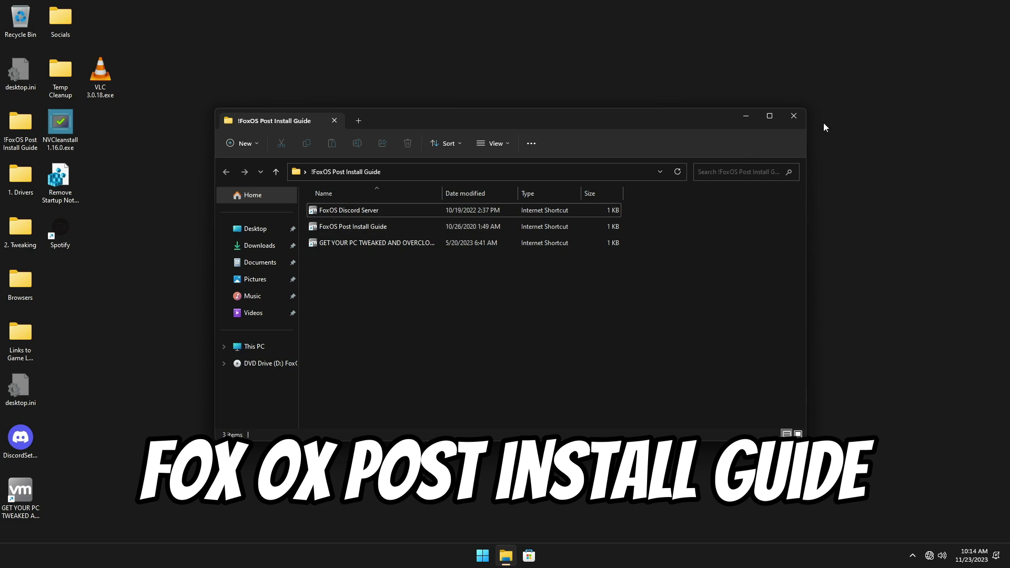
left_click(793, 116)
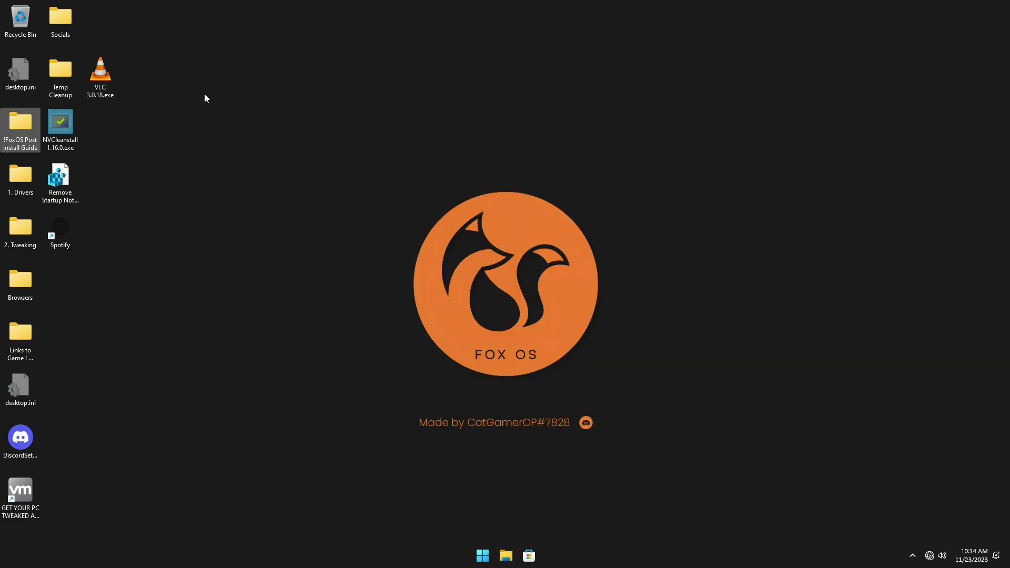
Look through the contents of the 1. Drivers and 2. Tweaking desktop folders, closing each window
double_click(21, 178)
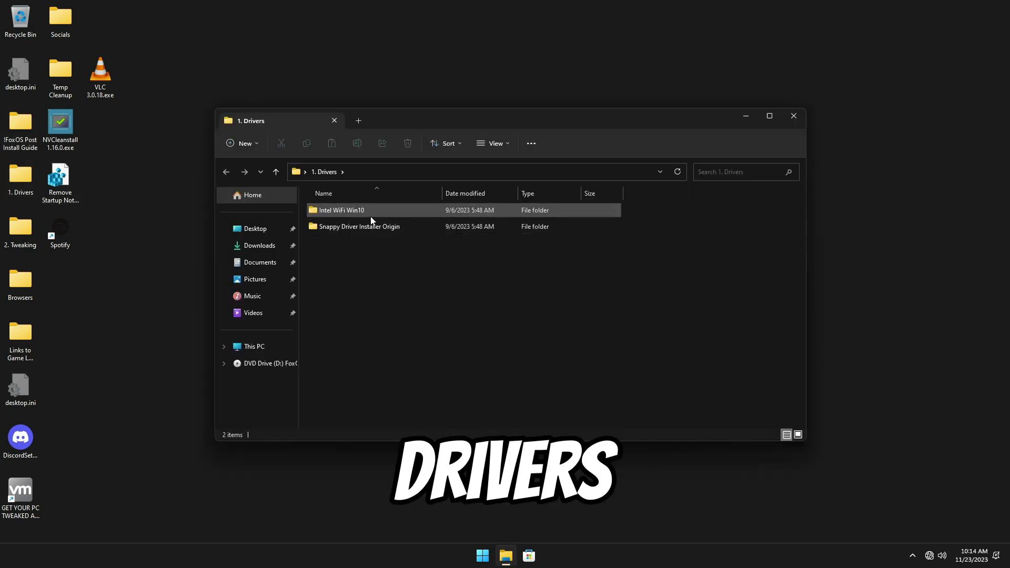
left_click(793, 116)
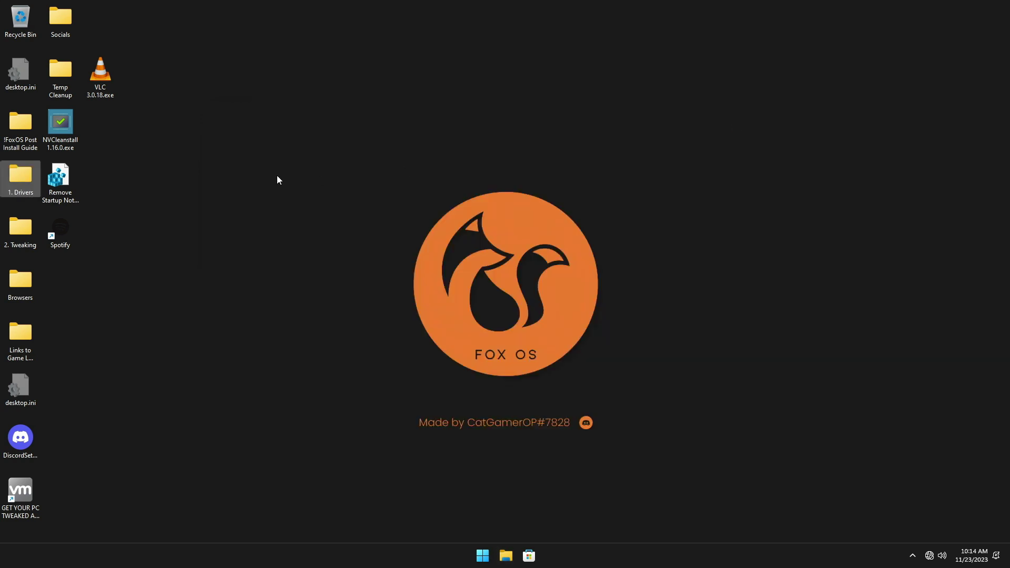
left_click(22, 233)
double_click(22, 233)
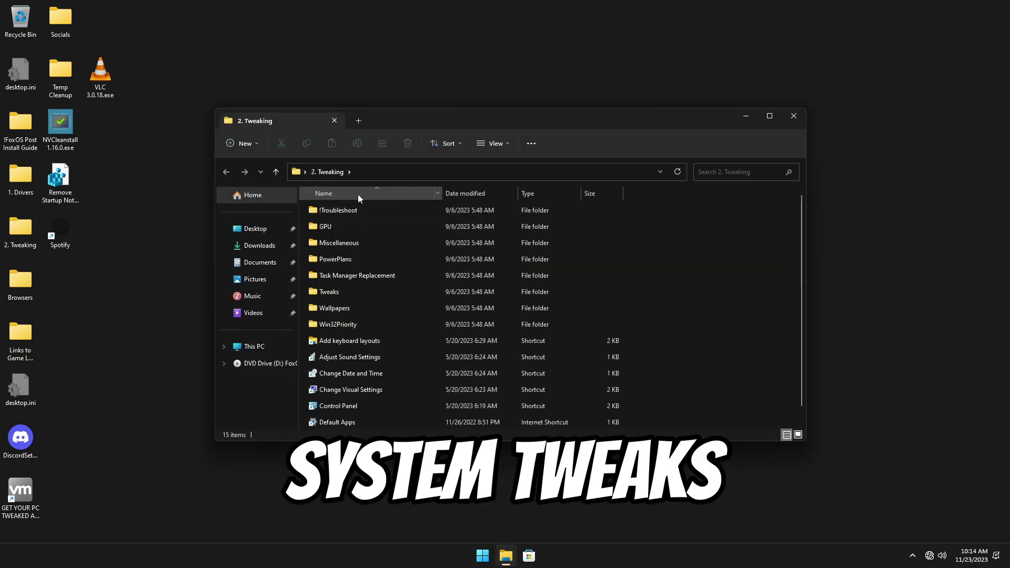
scroll(366, 260, "down", 1)
scroll(366, 262, "up", 1)
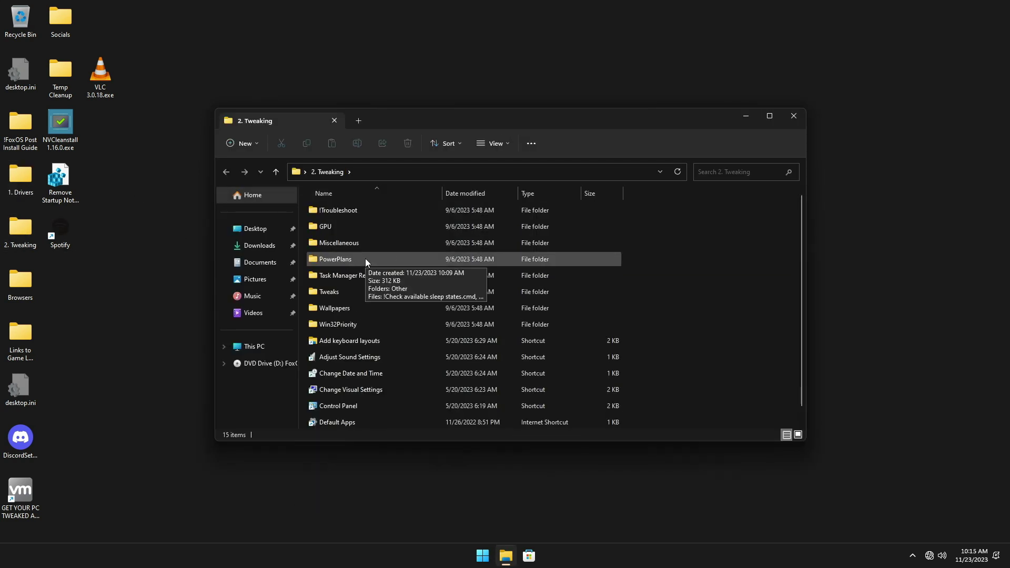
left_click(794, 116)
View the contents of the Browsers, Links to Game Launchers and Socials desktop folders, closing each window
double_click(20, 284)
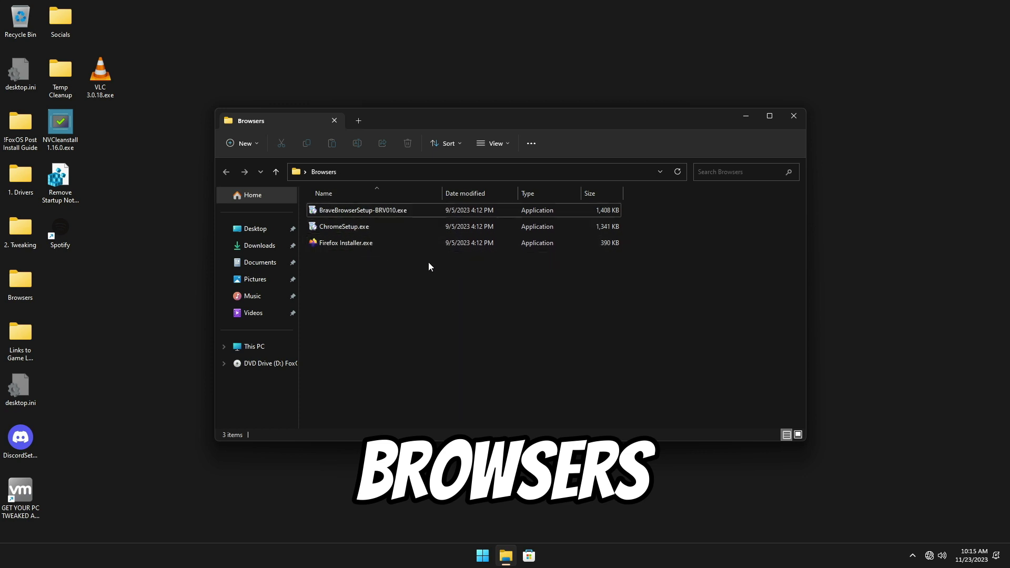
left_click(792, 120)
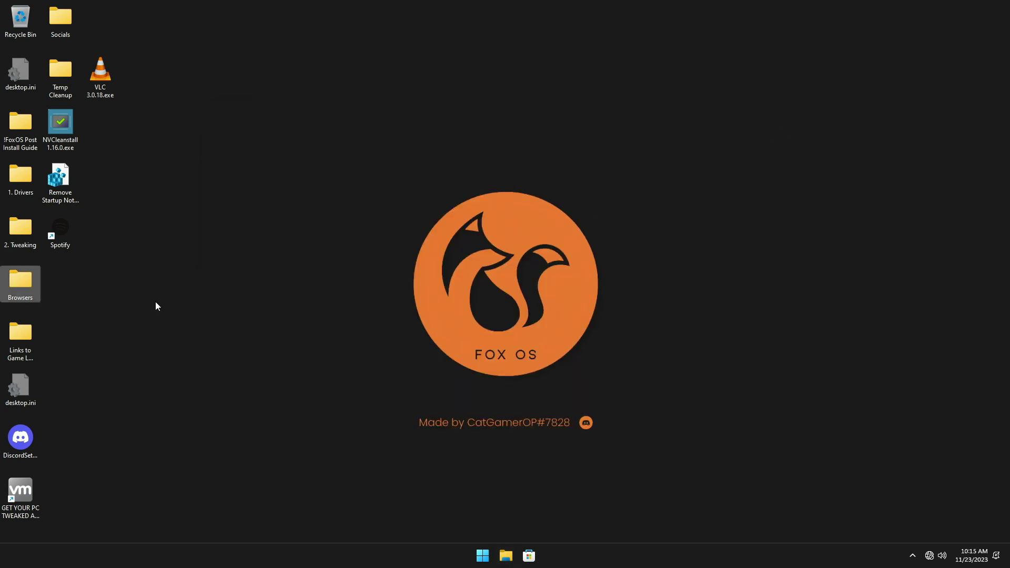
double_click(13, 333)
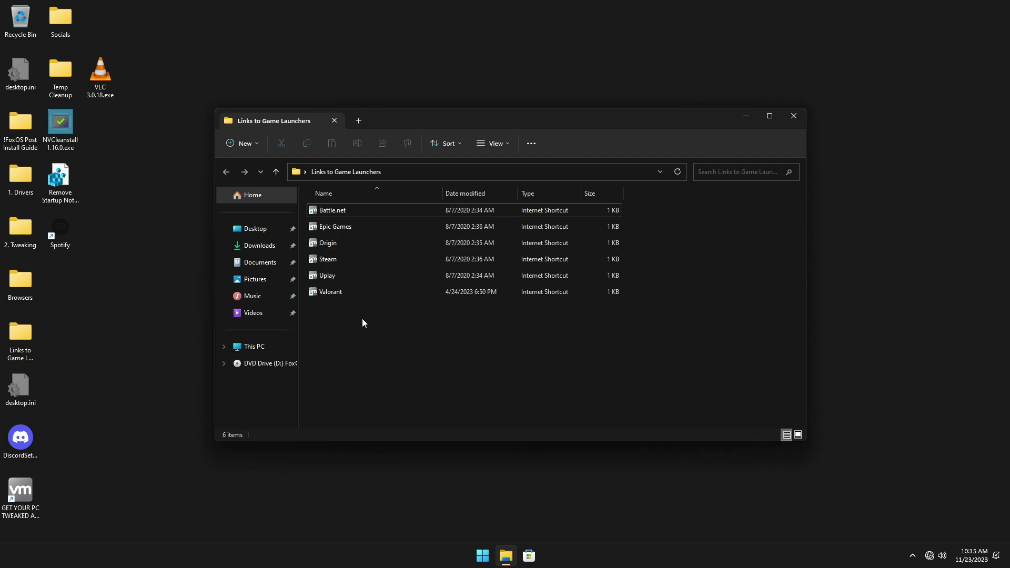
left_click(792, 121)
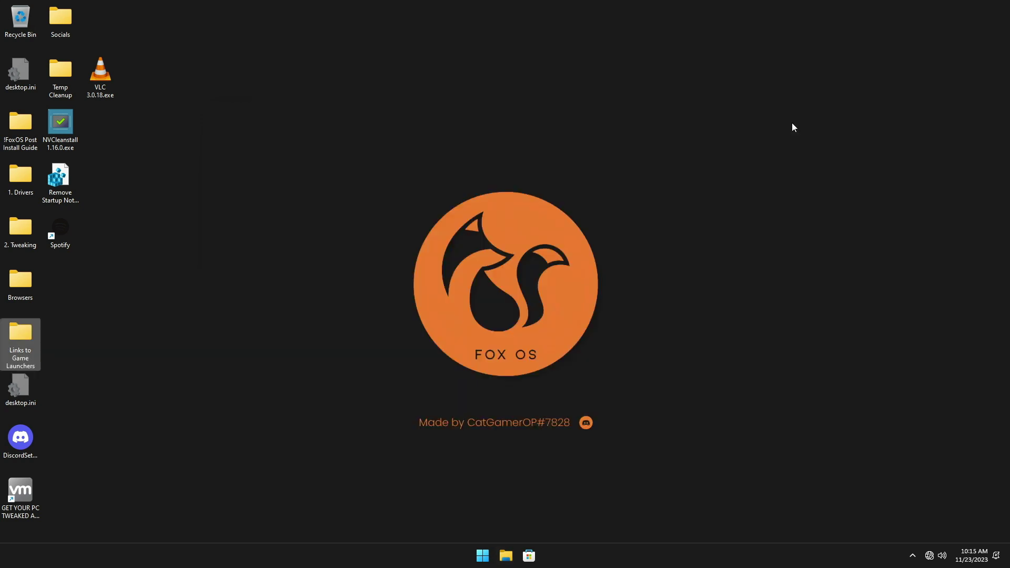
double_click(68, 26)
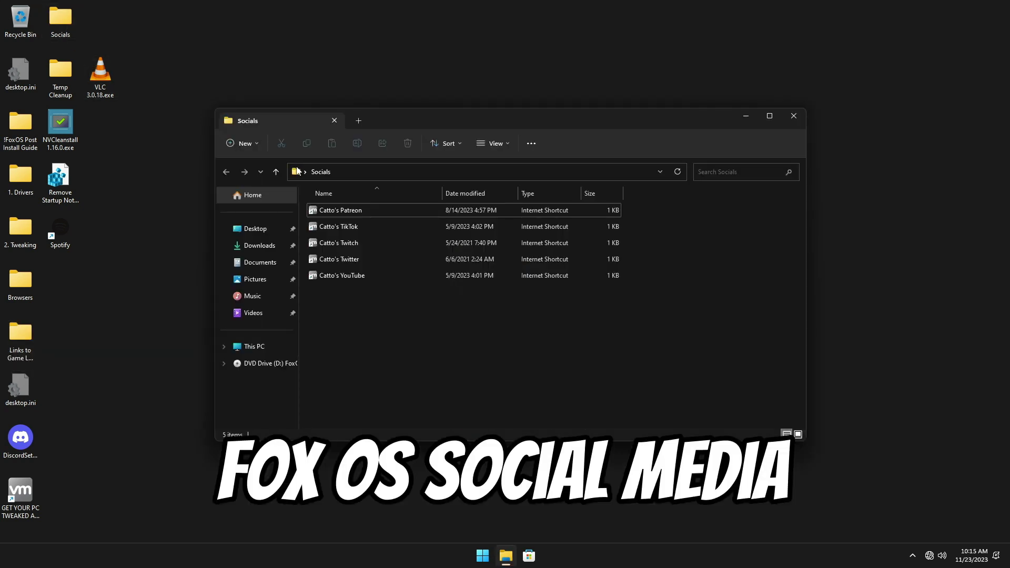
left_click(796, 116)
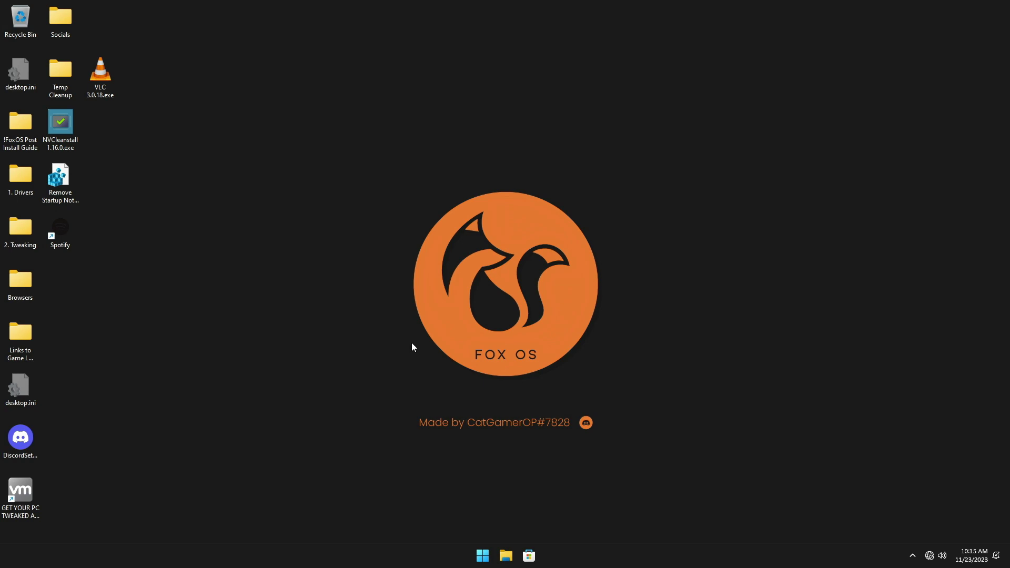
Run winver to check the Windows version and build, and close the About Windows dialog
left_click(482, 555)
left_click(482, 556)
left_click(481, 556)
type("winver")
key("Return")
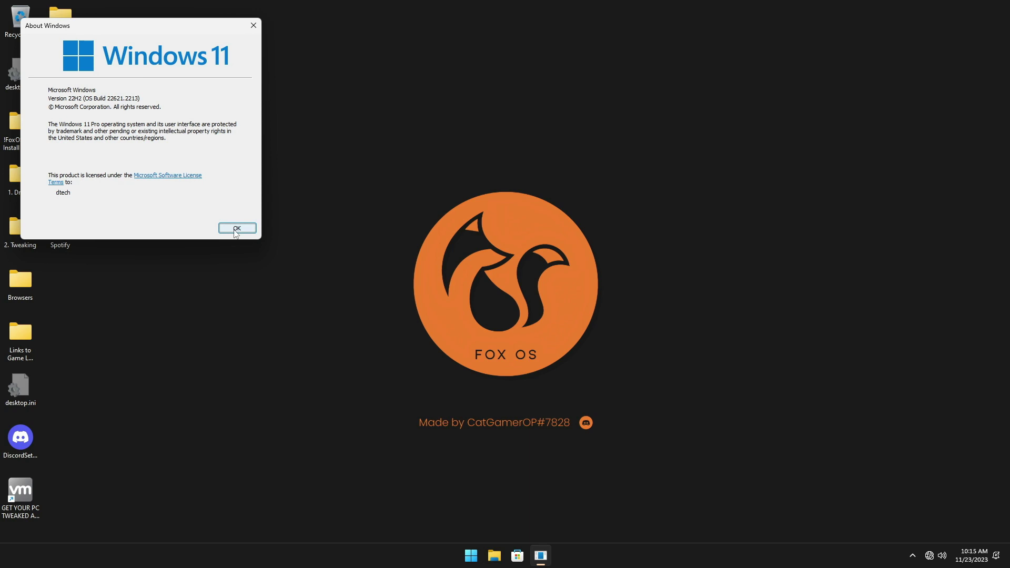
left_click(235, 228)
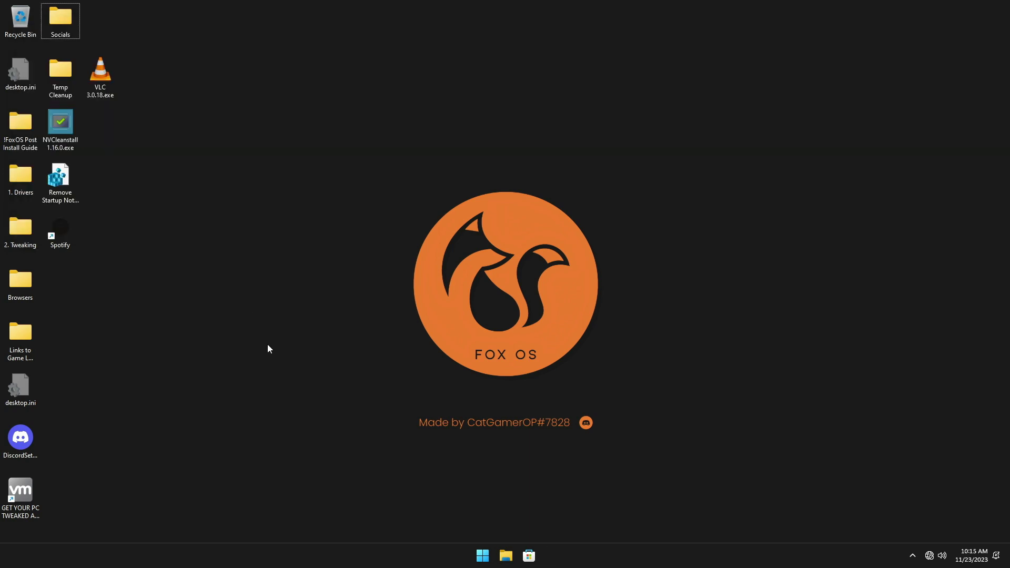
Examine the running processes and the CPU and memory performance in Task Manager, and close it
key("ctrl+shift+Escape")
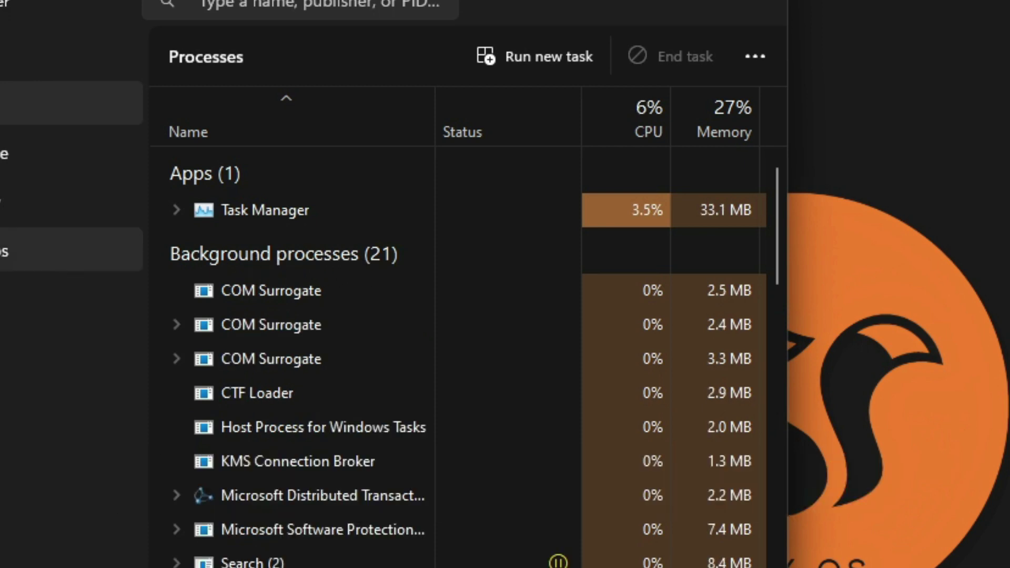
left_click(68, 152)
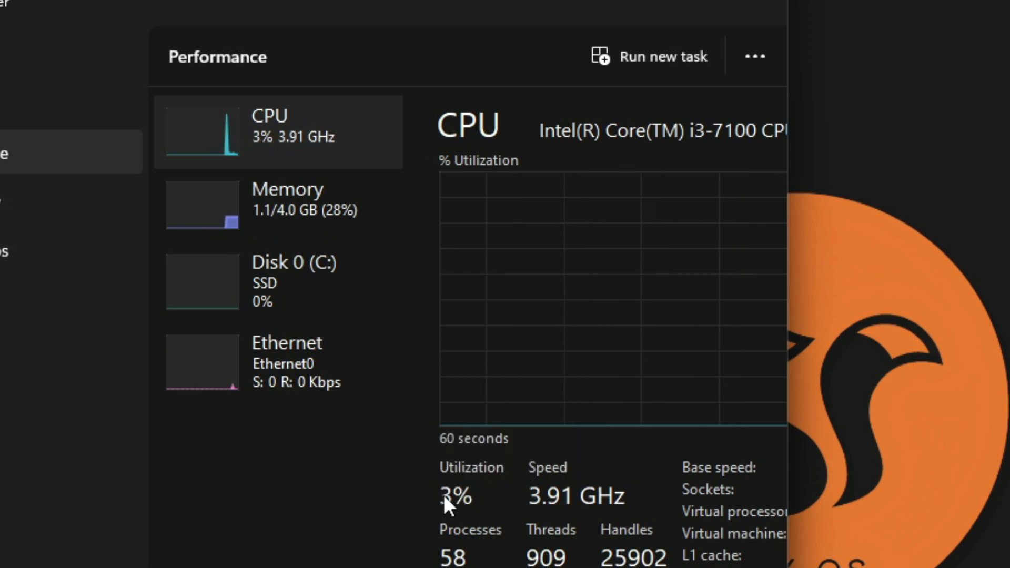
left_click(274, 212)
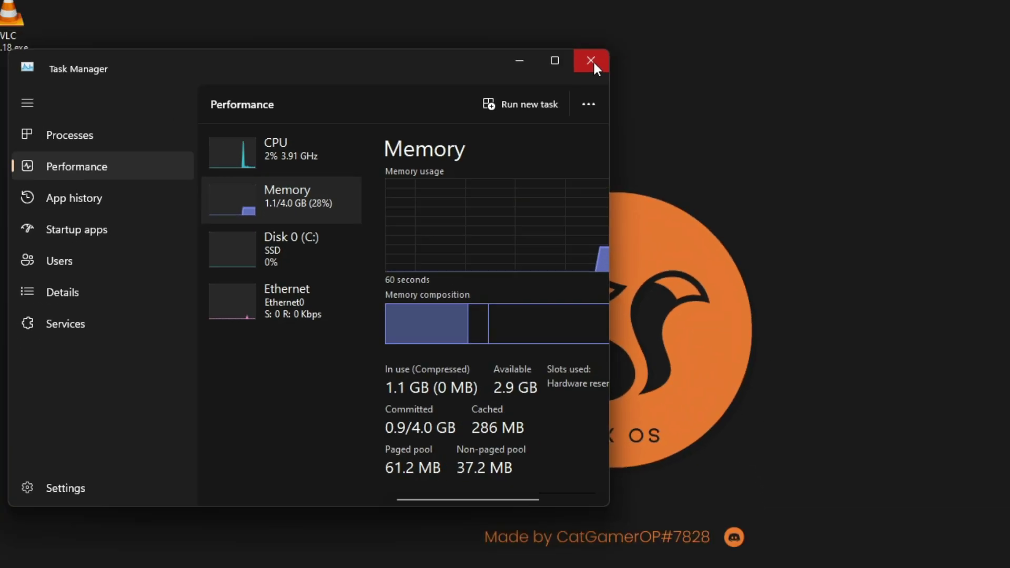
left_click(654, 61)
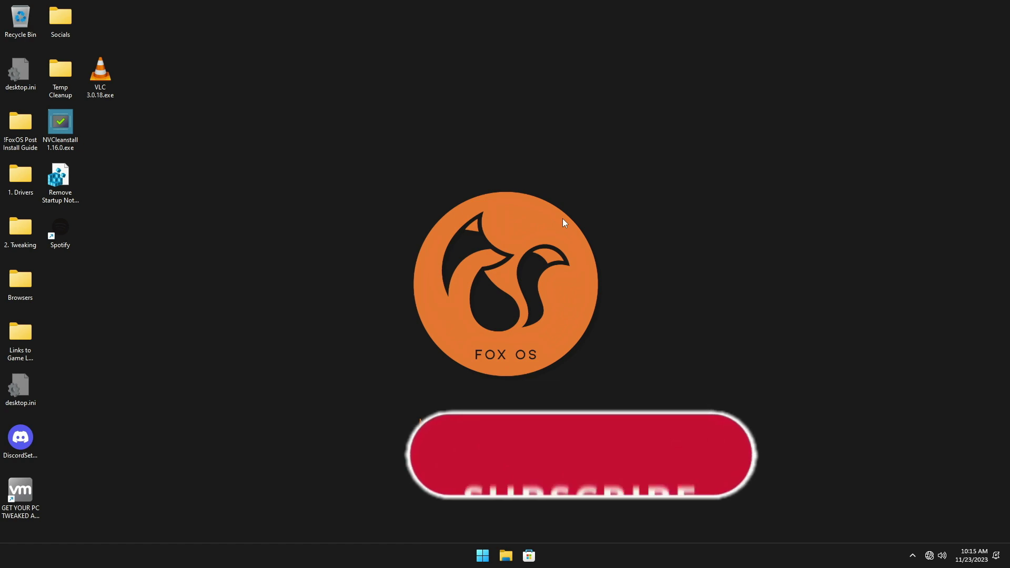
Check the used and free space in the properties of the FoxOS W11 (C:) drive, and close the windows
key("super+e")
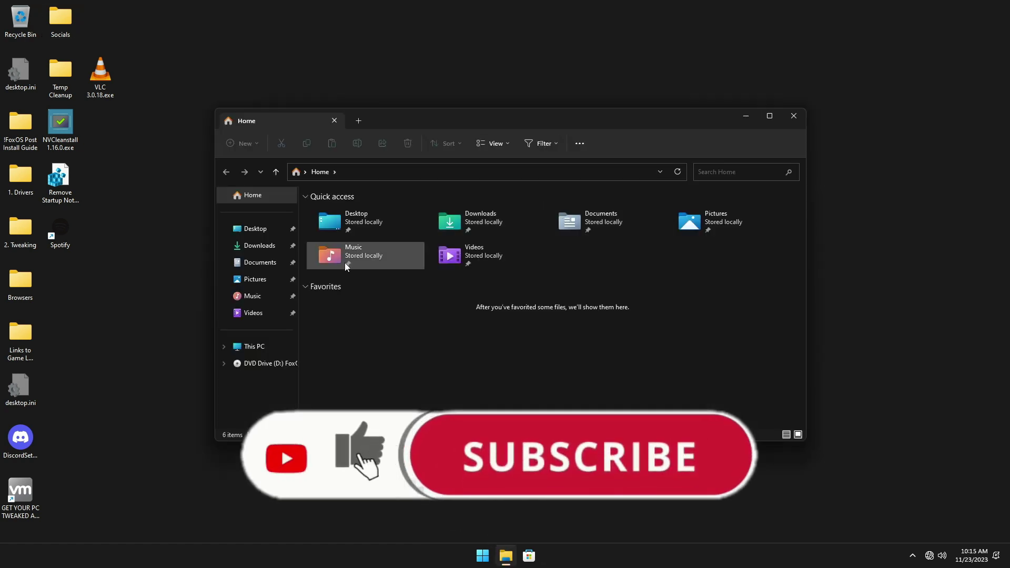
left_click(254, 346)
left_click(393, 217)
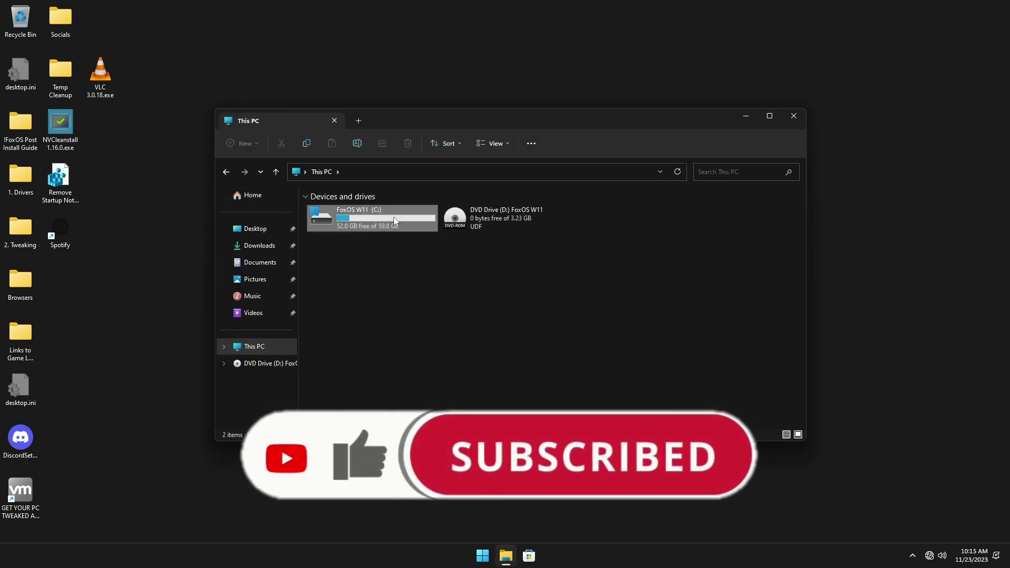
right_click(389, 219)
left_click(423, 357)
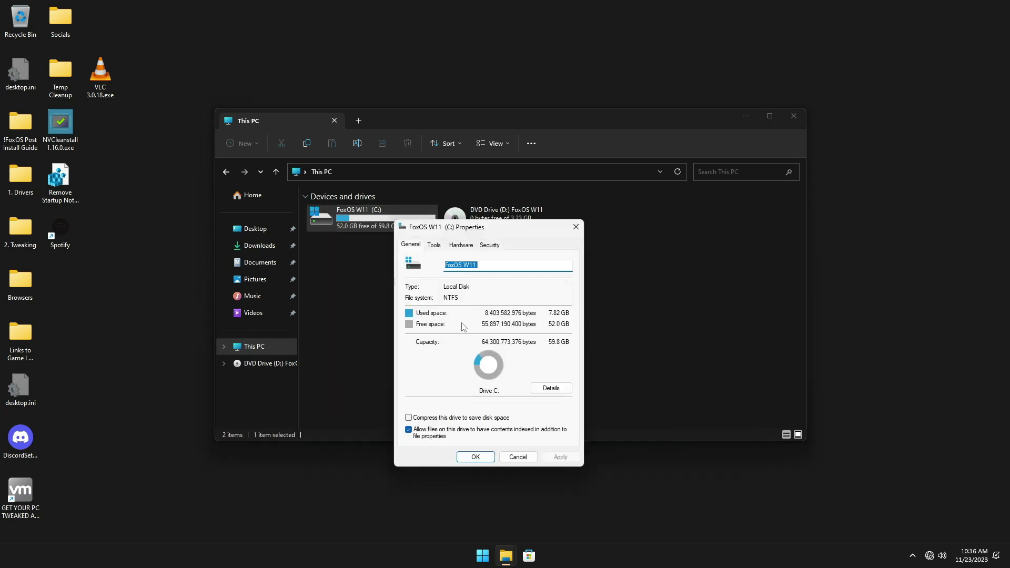
left_click_drag(723, 158, 723, 158)
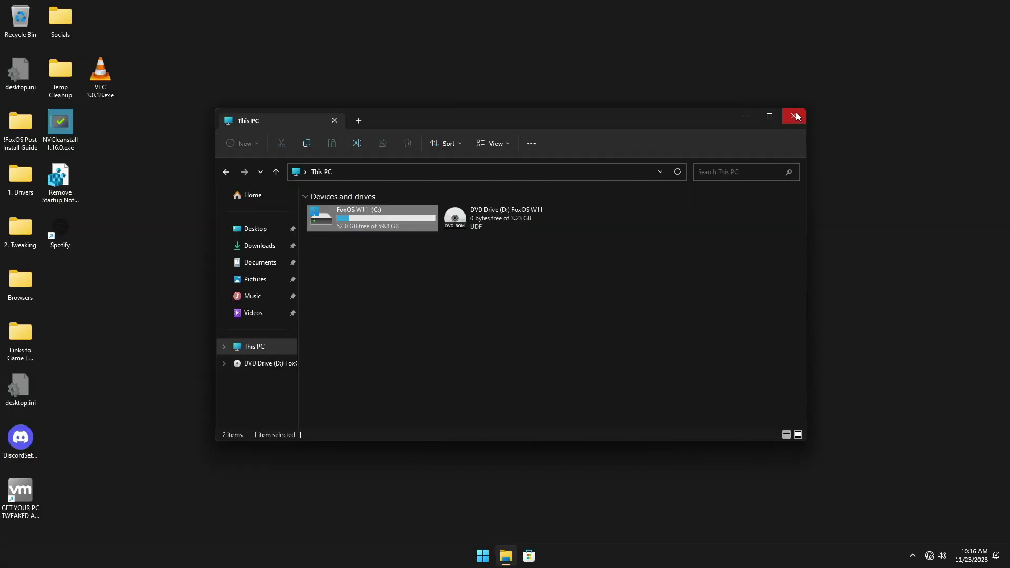
left_click(795, 116)
Open Control Panel and switch its view to Category
left_click(477, 557)
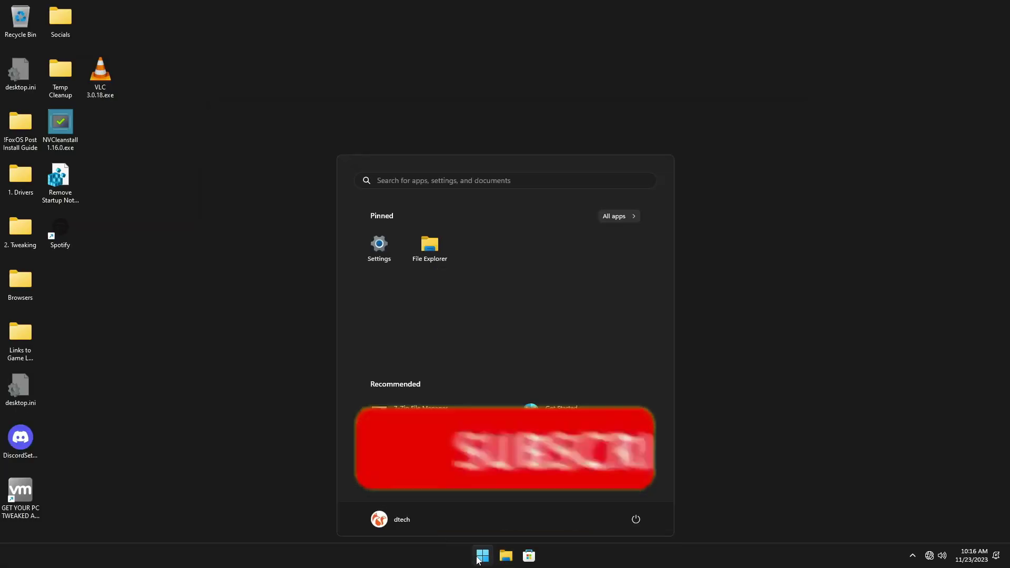
type("calculatorontrol panel")
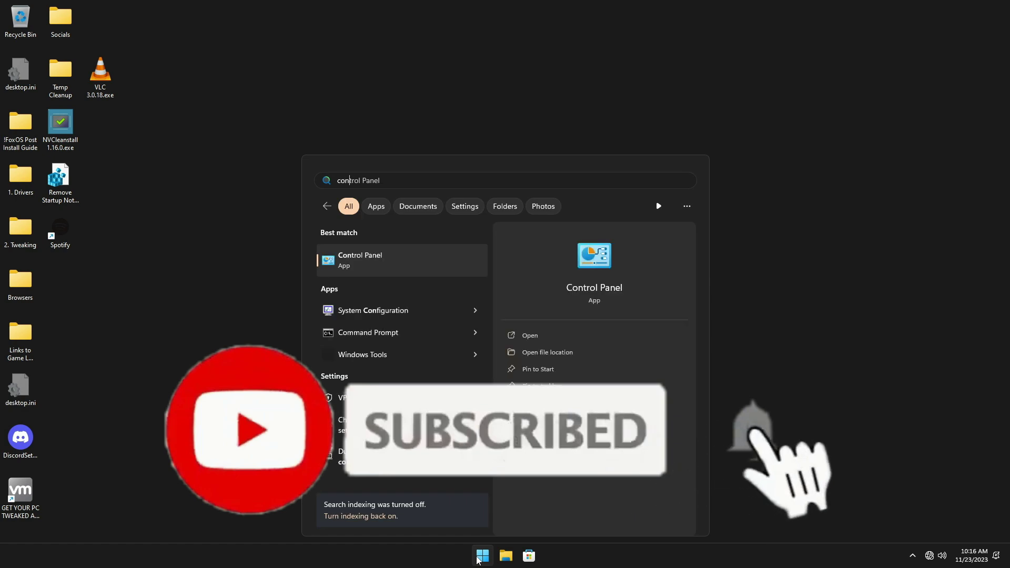
key("Return")
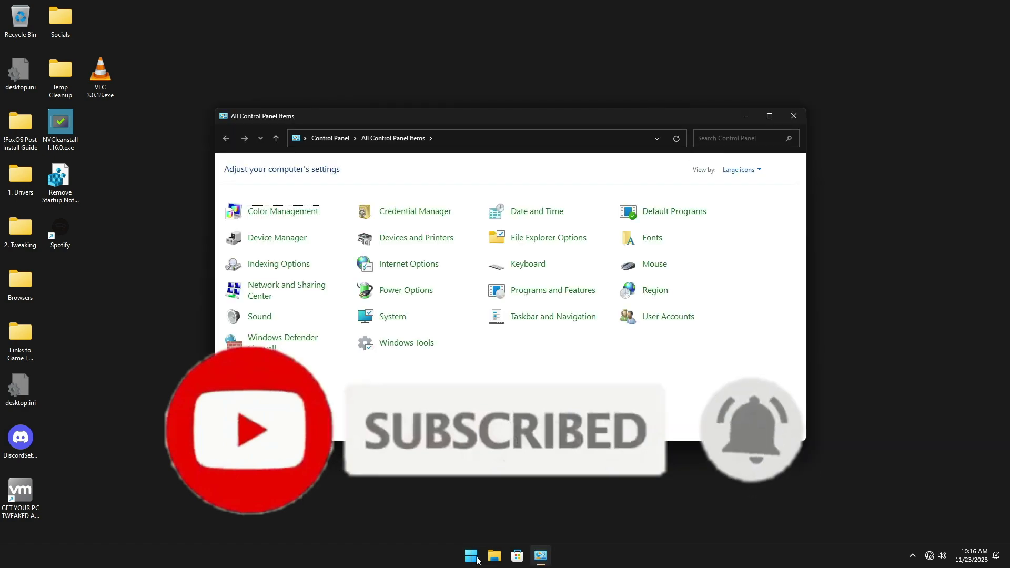
left_click(746, 172)
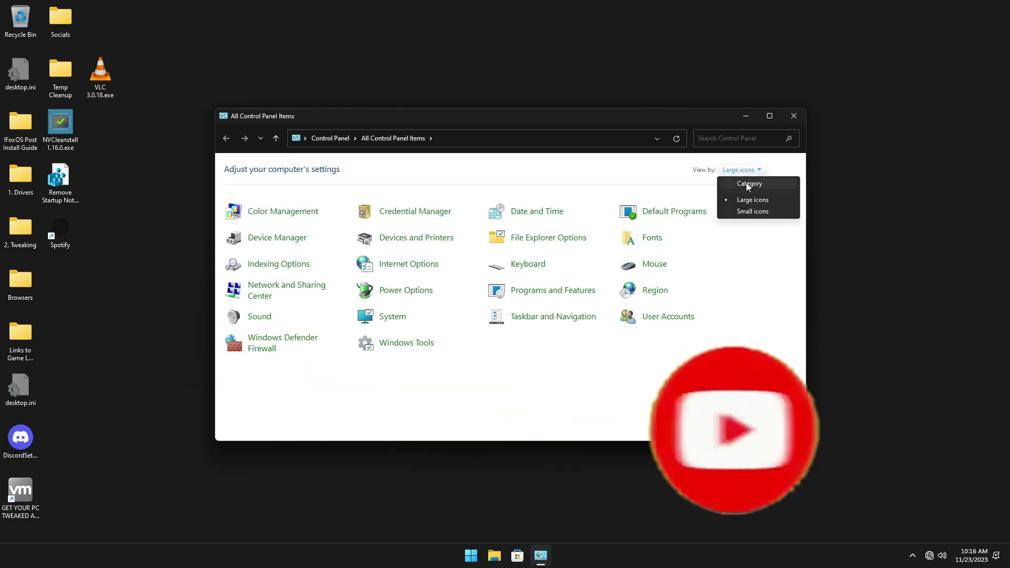
left_click(749, 183)
Open the list of installed programs and examine the 7-Zip and Microsoft Visual C++ Redistributable entries
left_click(400, 307)
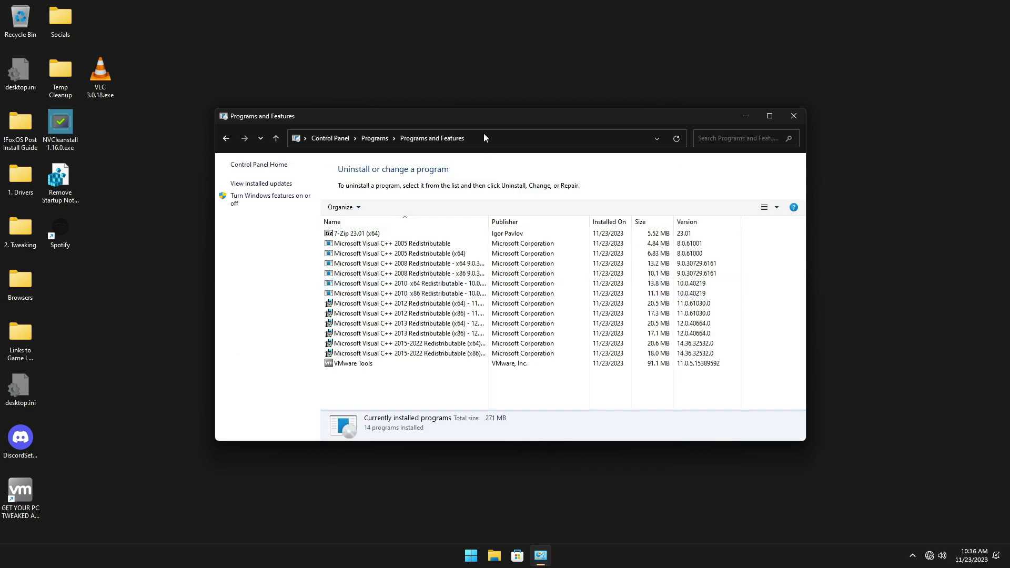
left_click_drag(480, 118, 490, 32)
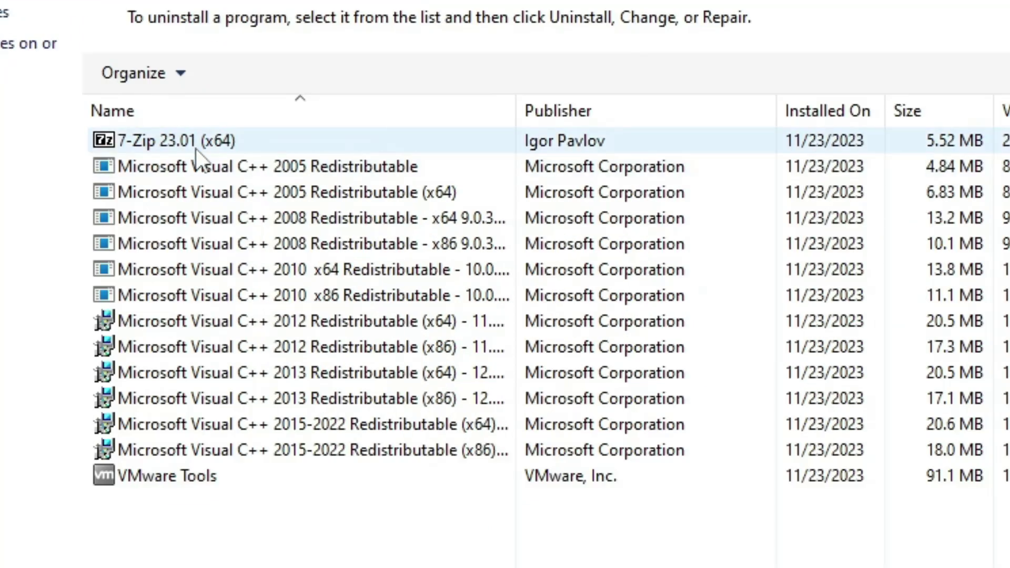
left_click(168, 139)
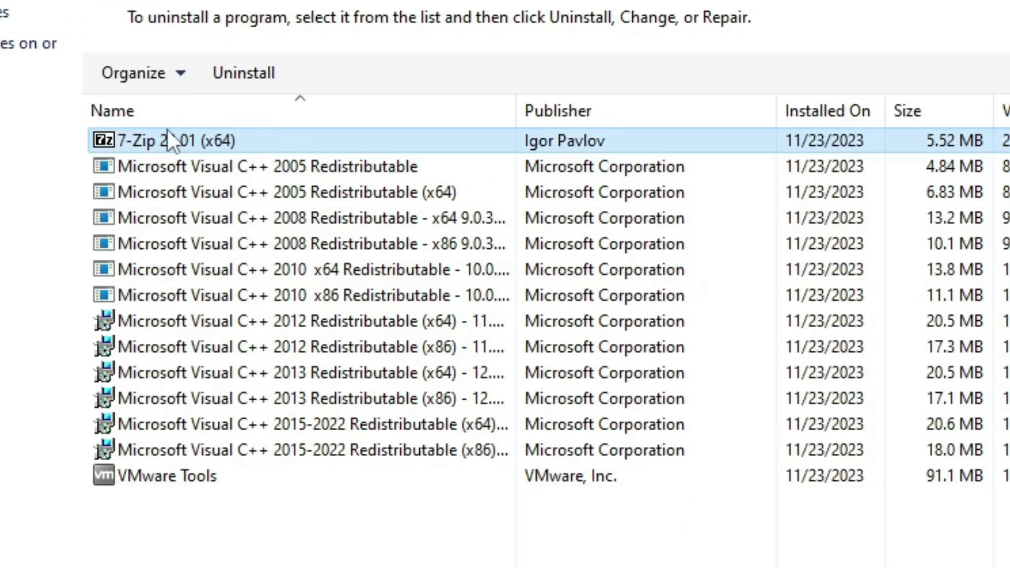
left_click(187, 161)
left_click(195, 440)
left_click(234, 166)
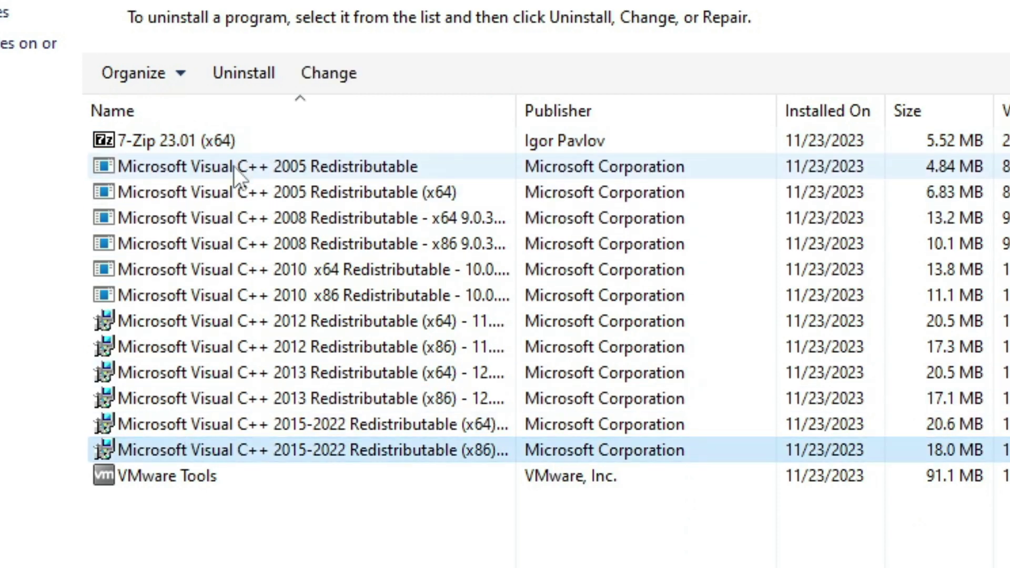
left_click(186, 446)
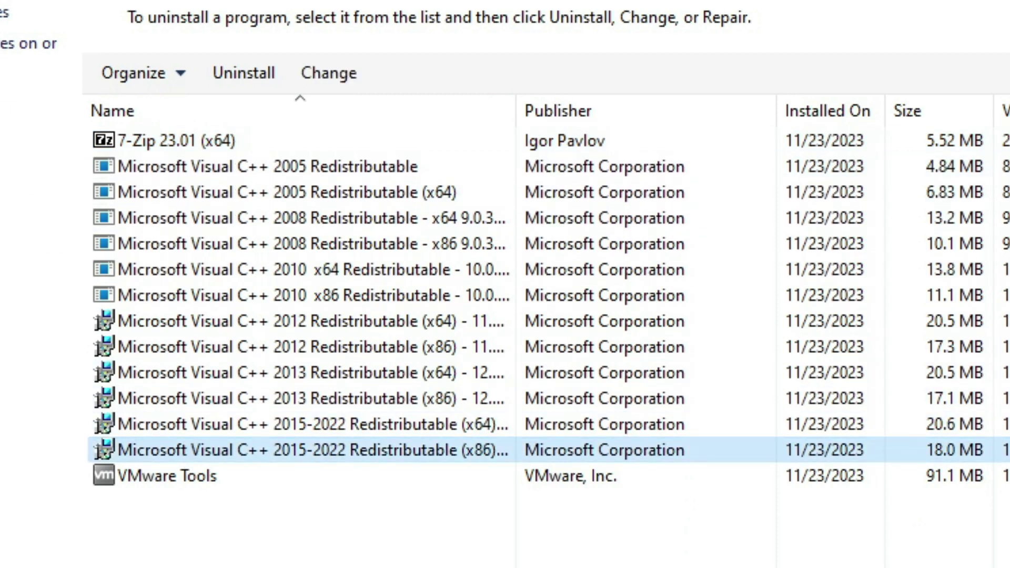
Open the Windows Features dialog and move it higher to examine the .NET Framework features
left_click(5, 13)
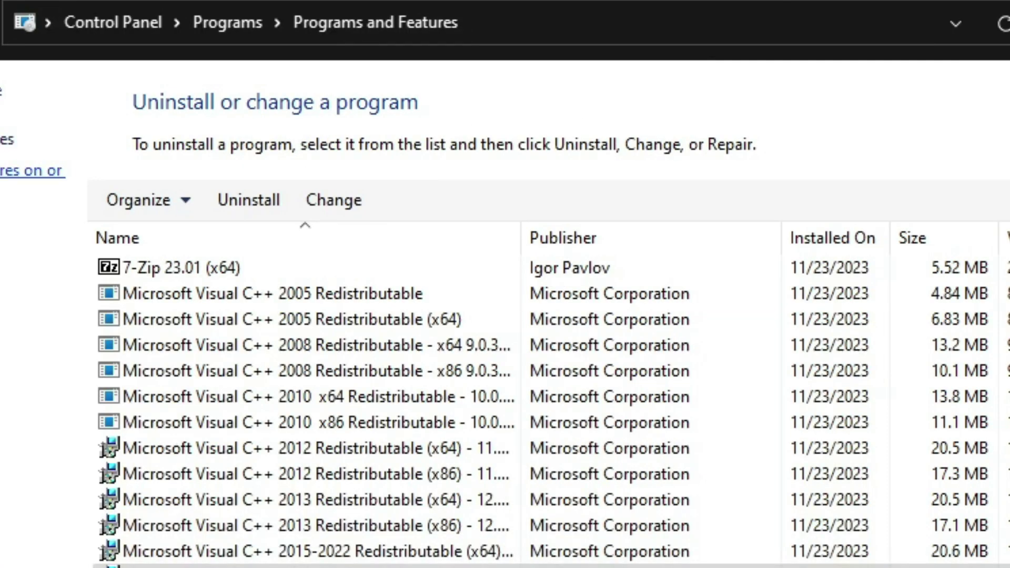
left_click(32, 170)
left_click_drag(533, 345, 557, 109)
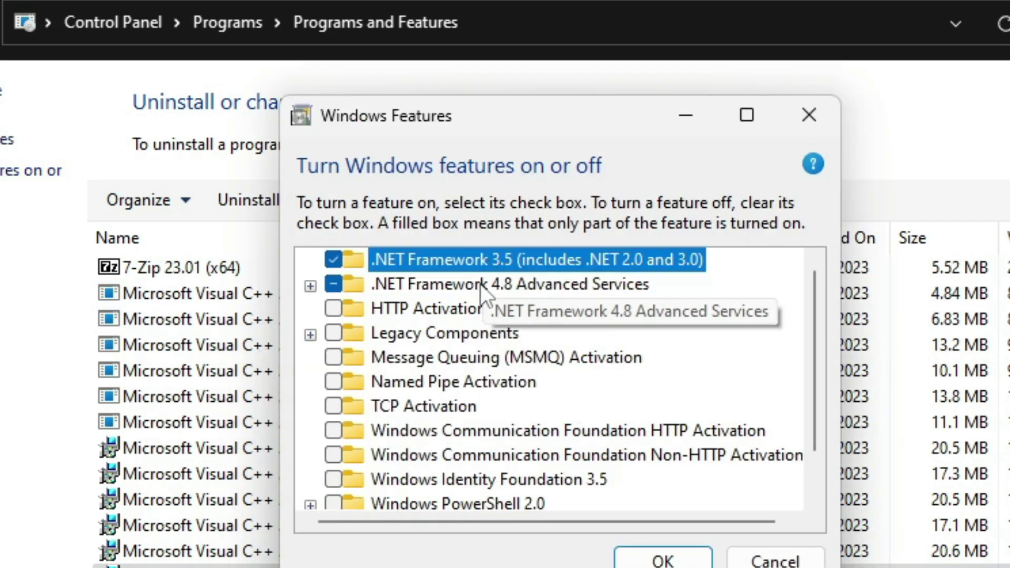
Look over the remaining entries in the Windows features list and cancel the Windows Features dialog
scroll(559, 333, "down", 1)
scroll(560, 334, "up", 1)
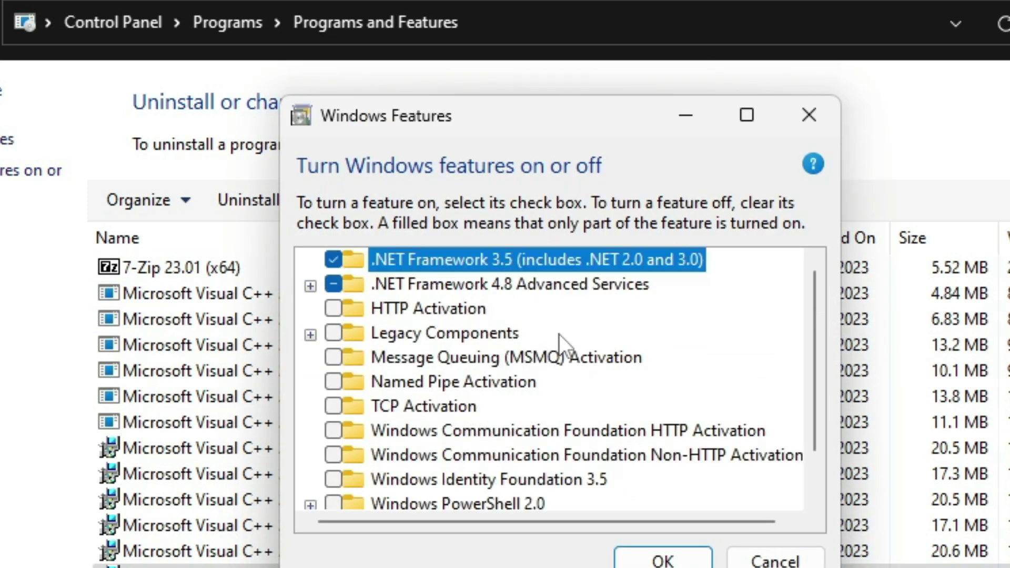
left_click(775, 559)
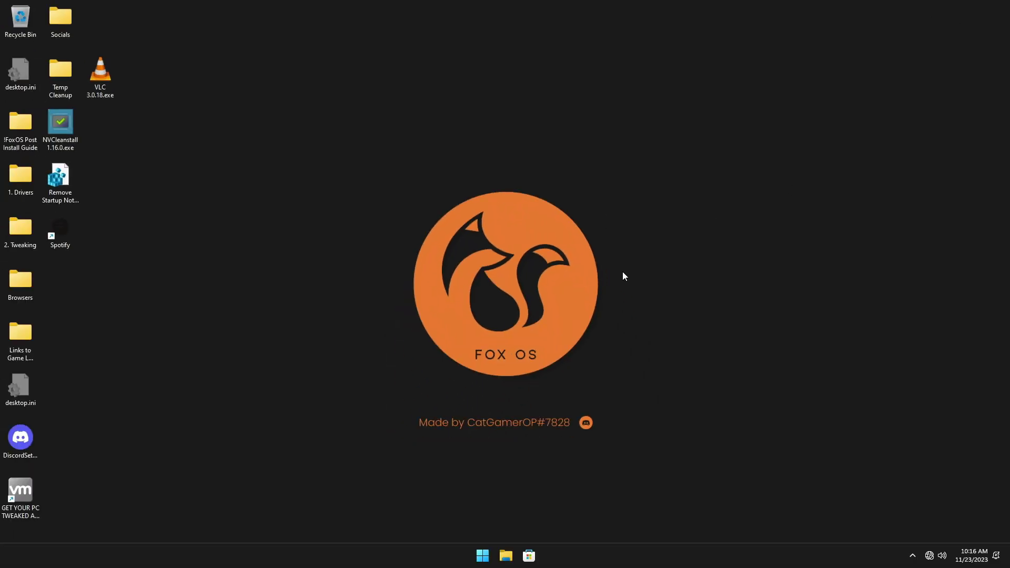
right_click(773, 12)
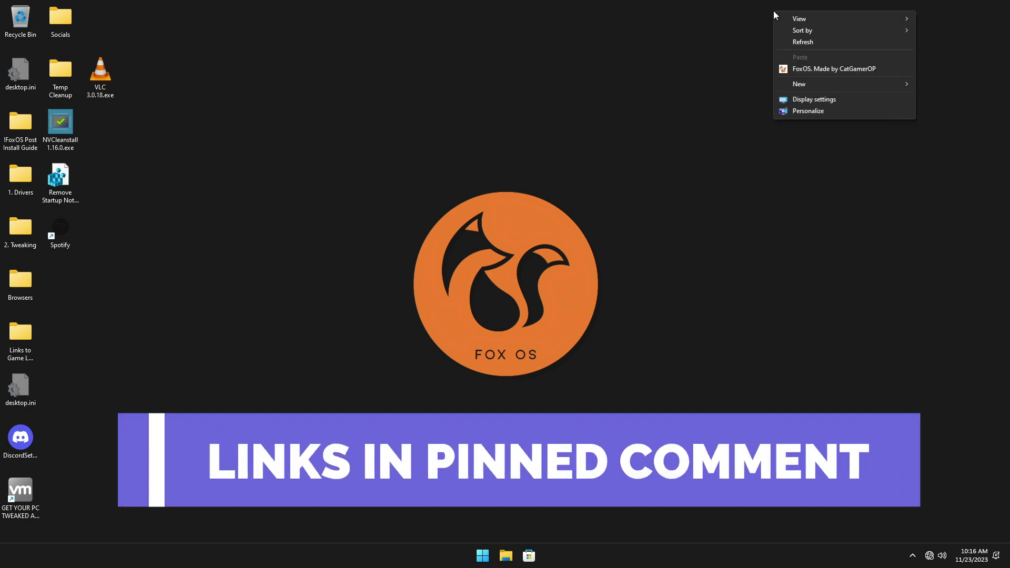
left_click(725, 52)
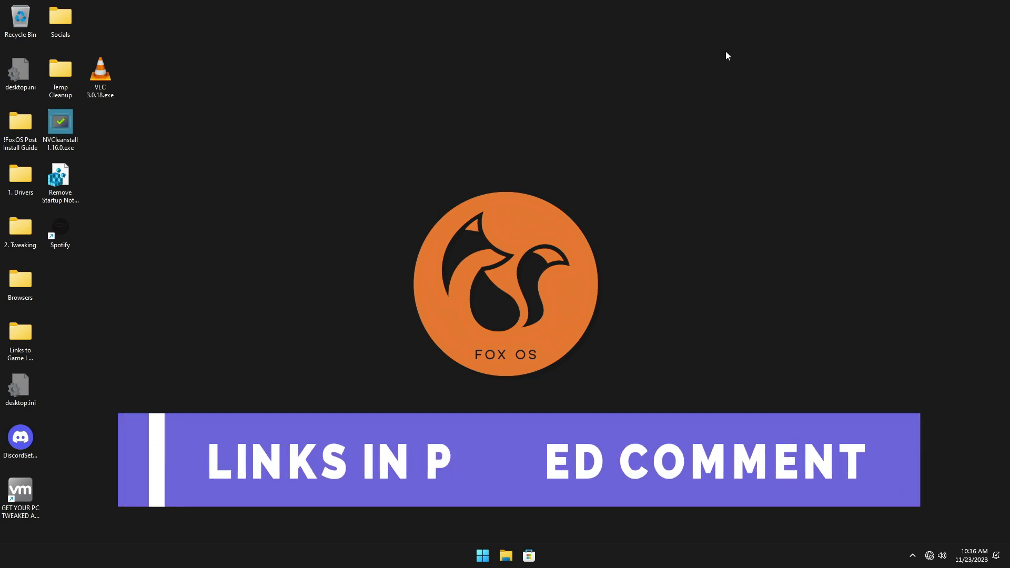
right_click(798, 16)
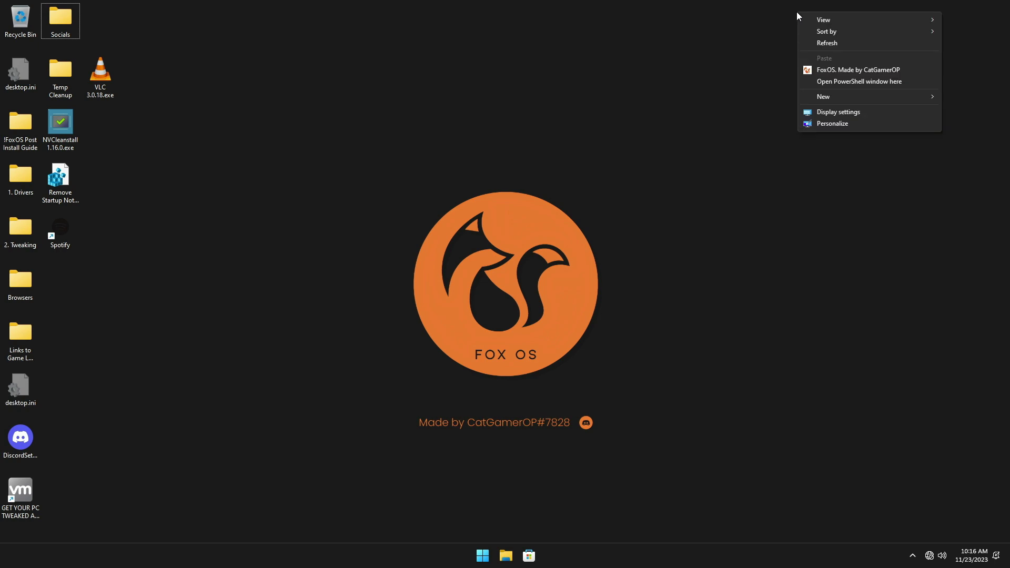
left_click(757, 99)
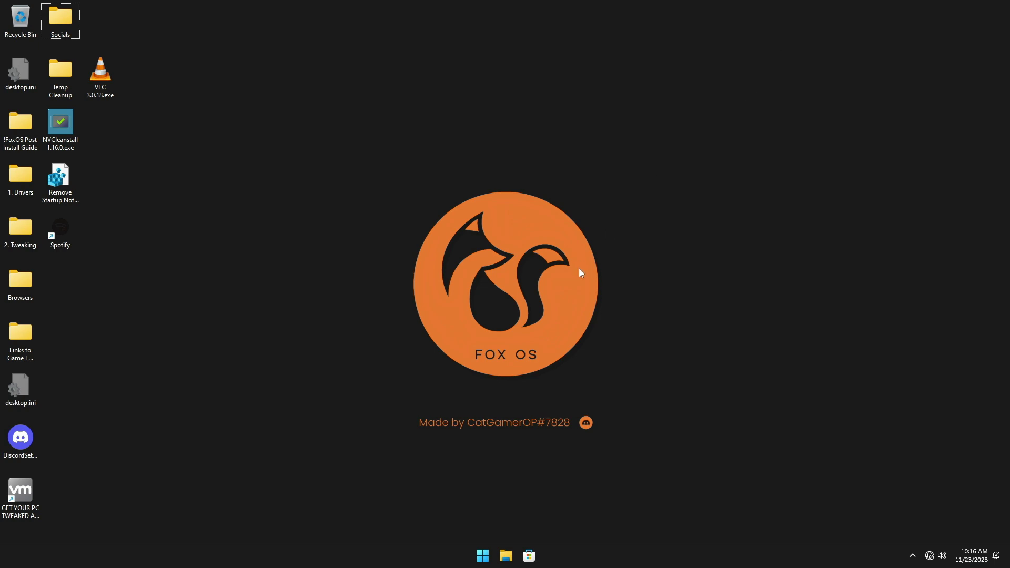